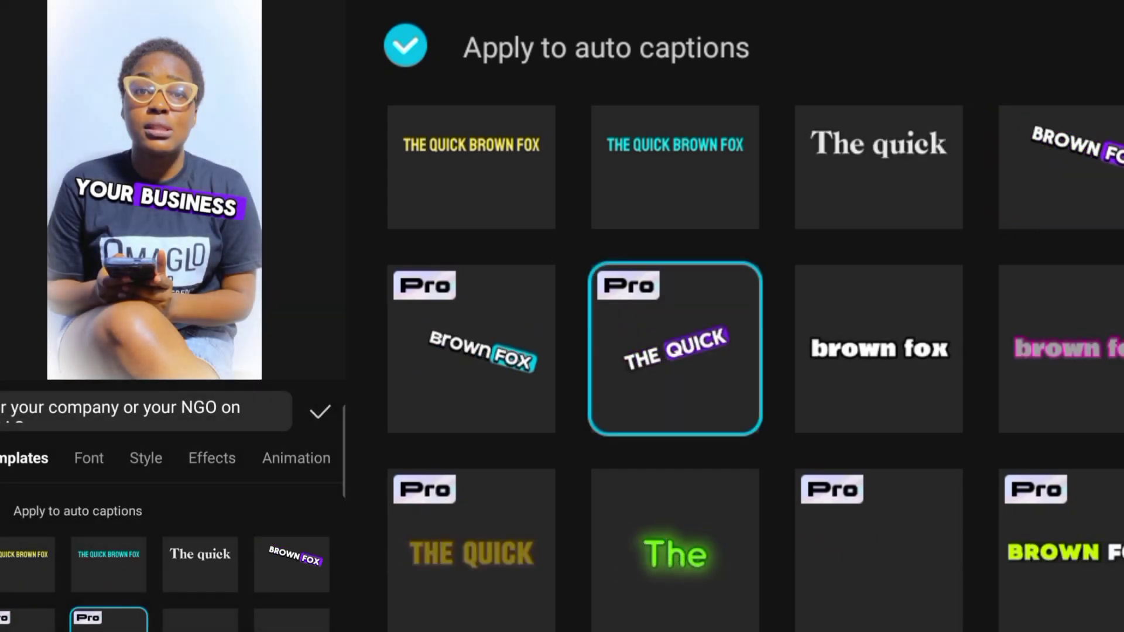
left_click_drag(1094, 510, 1111, 283)
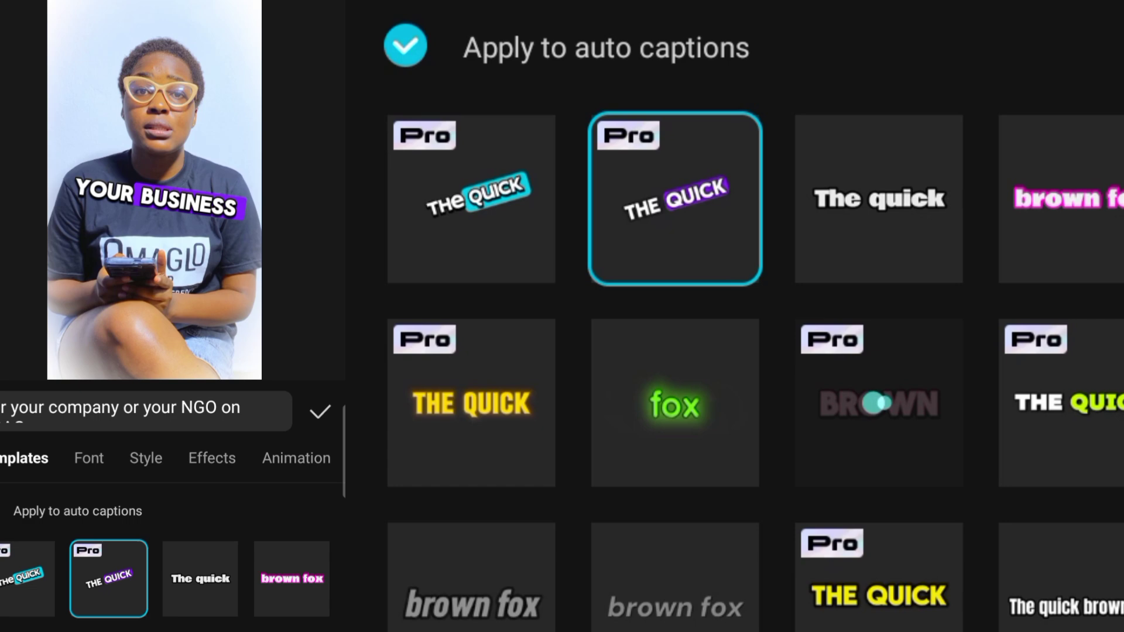
Step: Apply the pink Pro caption template to the auto captions, previewing it several times
left_click(878, 402)
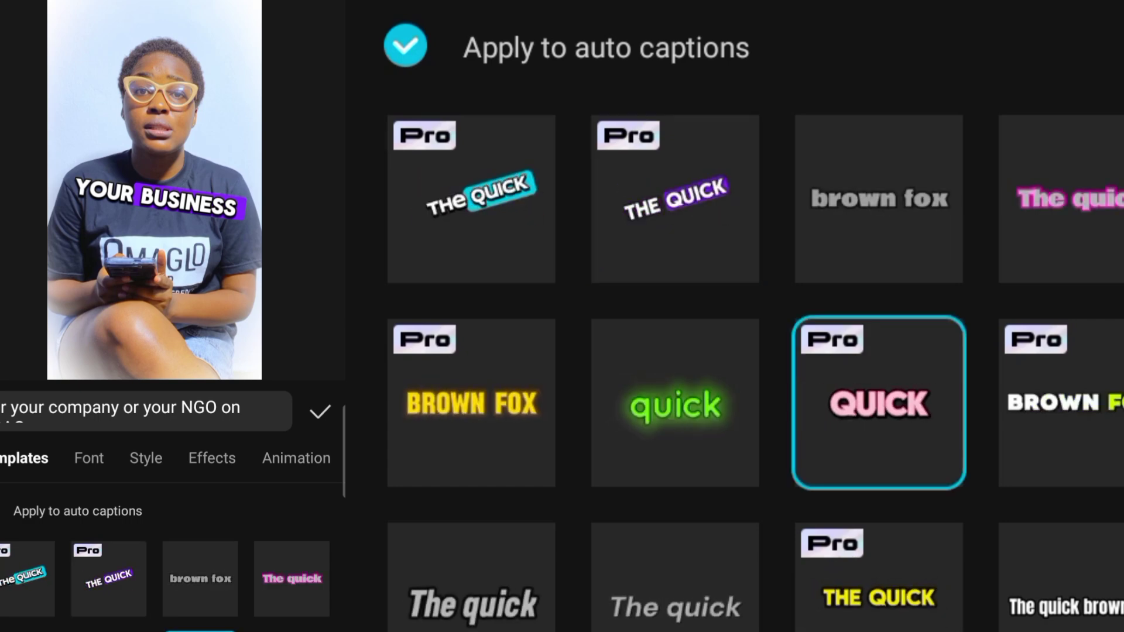
left_click(873, 430)
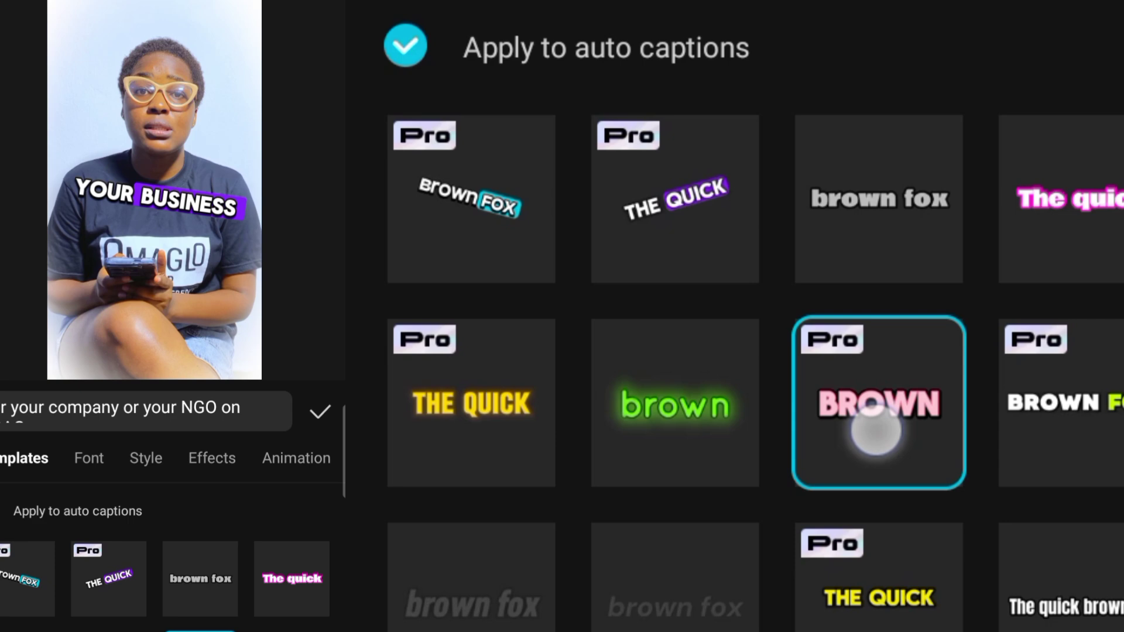
left_click(884, 403)
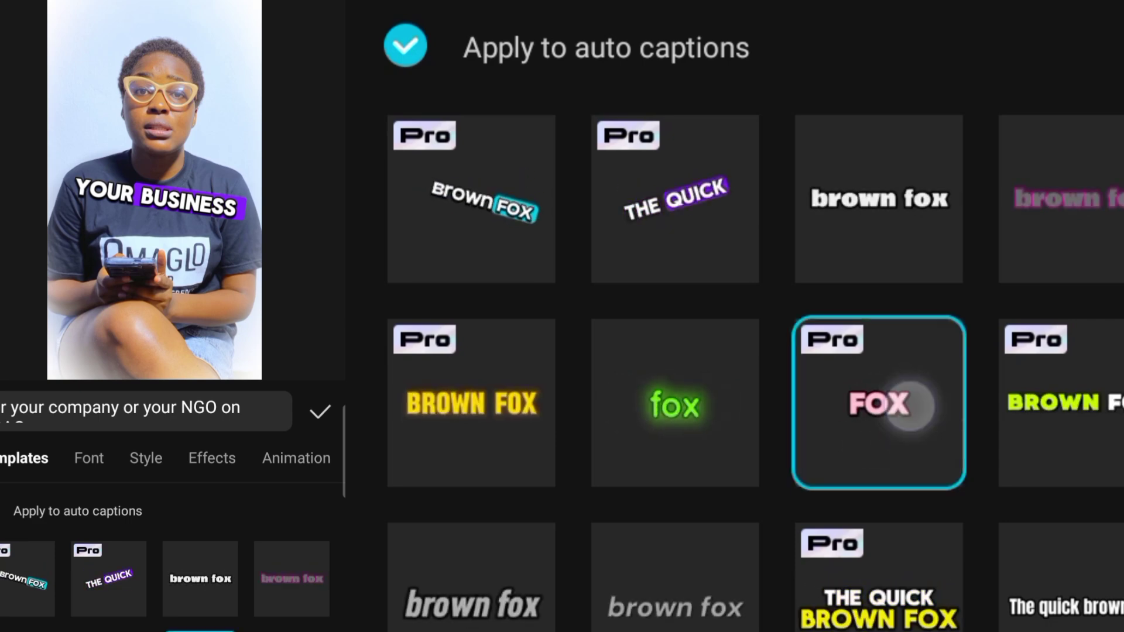
left_click(898, 404)
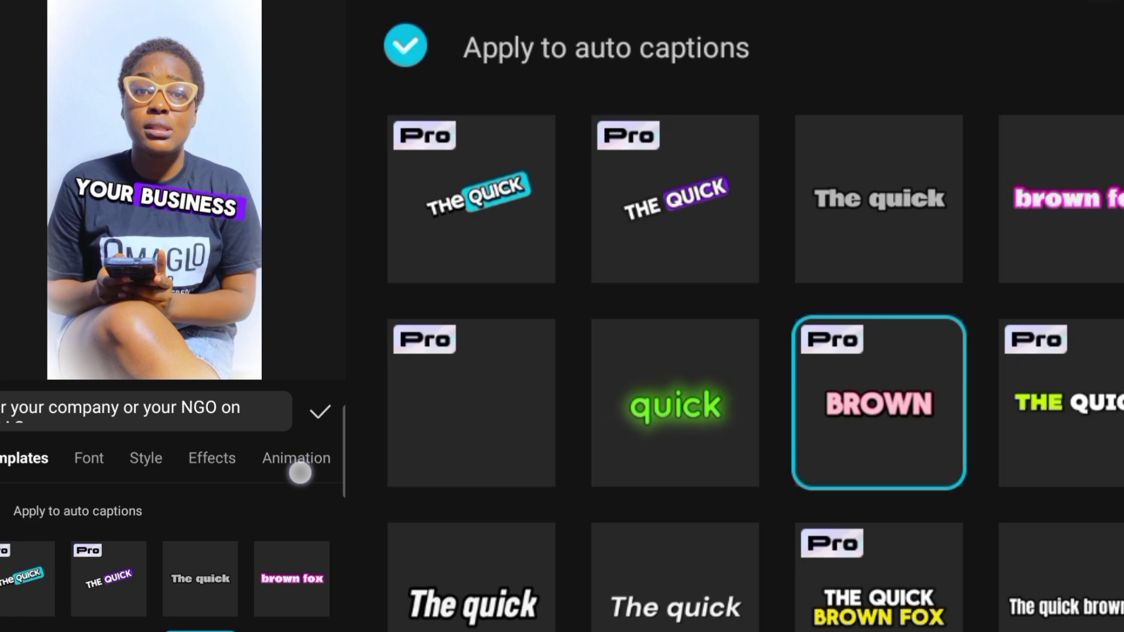
Step: Play back the pink-captioned video, then bring up the 720P export resolution settings
left_click(143, 100)
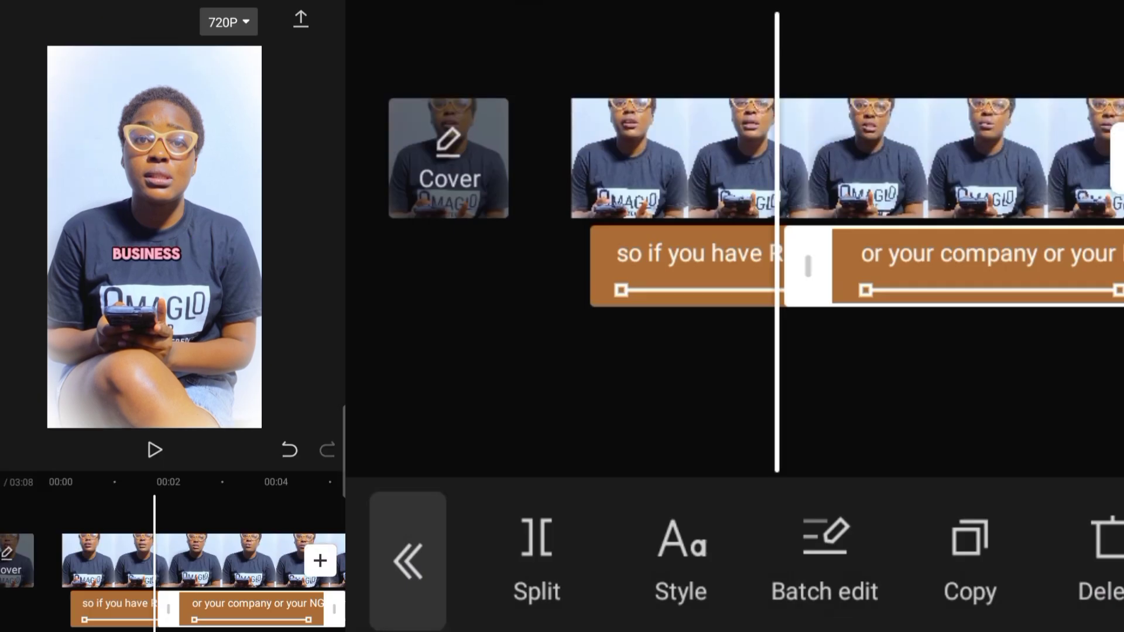
left_click(155, 449)
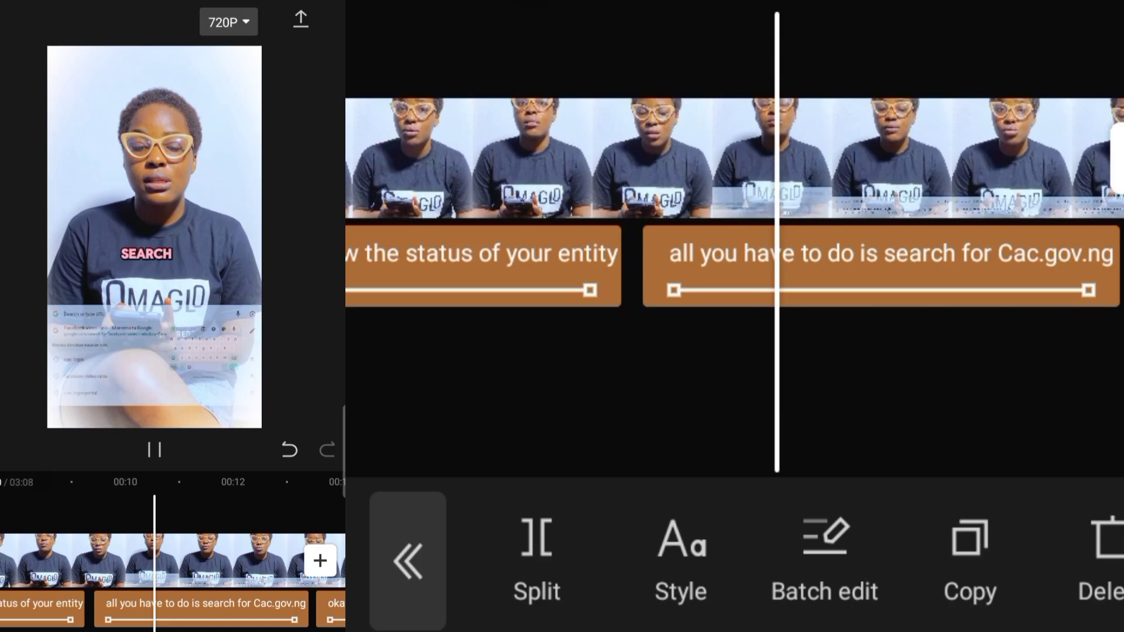
left_click(229, 23)
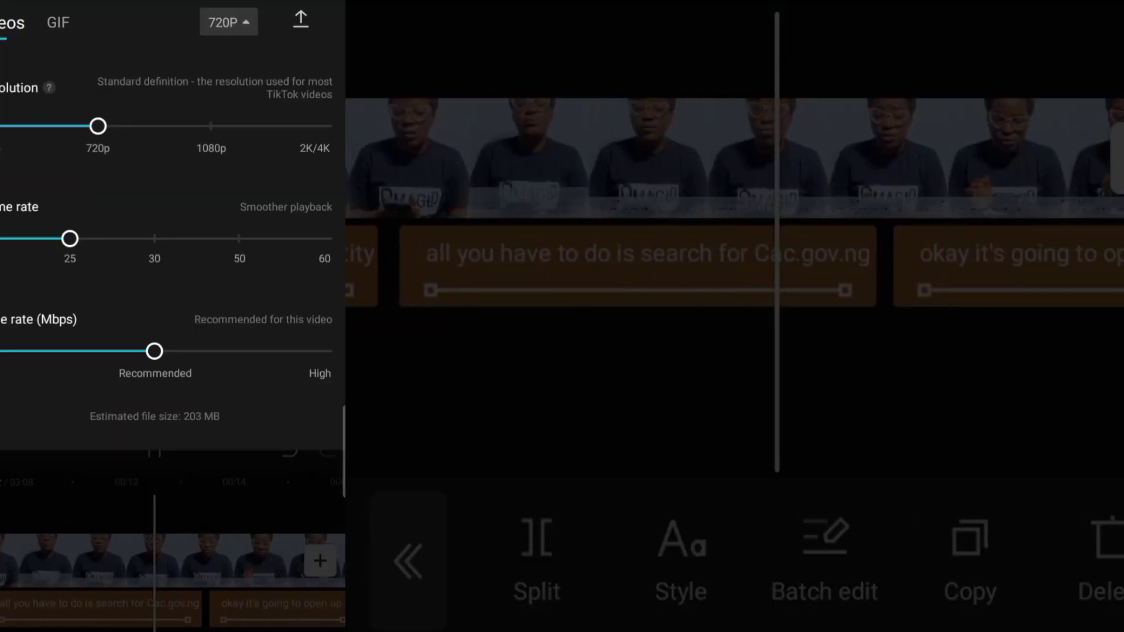
Step: Raise the export resolution to 1080p
left_click(211, 125)
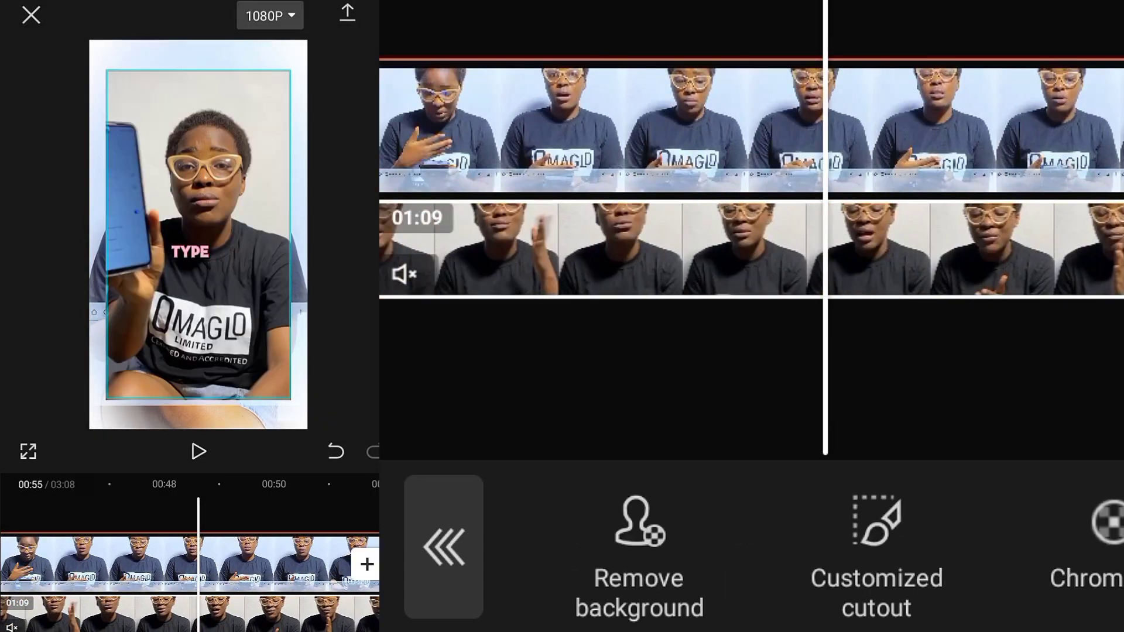
scroll(189, 563, "left", 5)
scroll(190, 562, "left", 5)
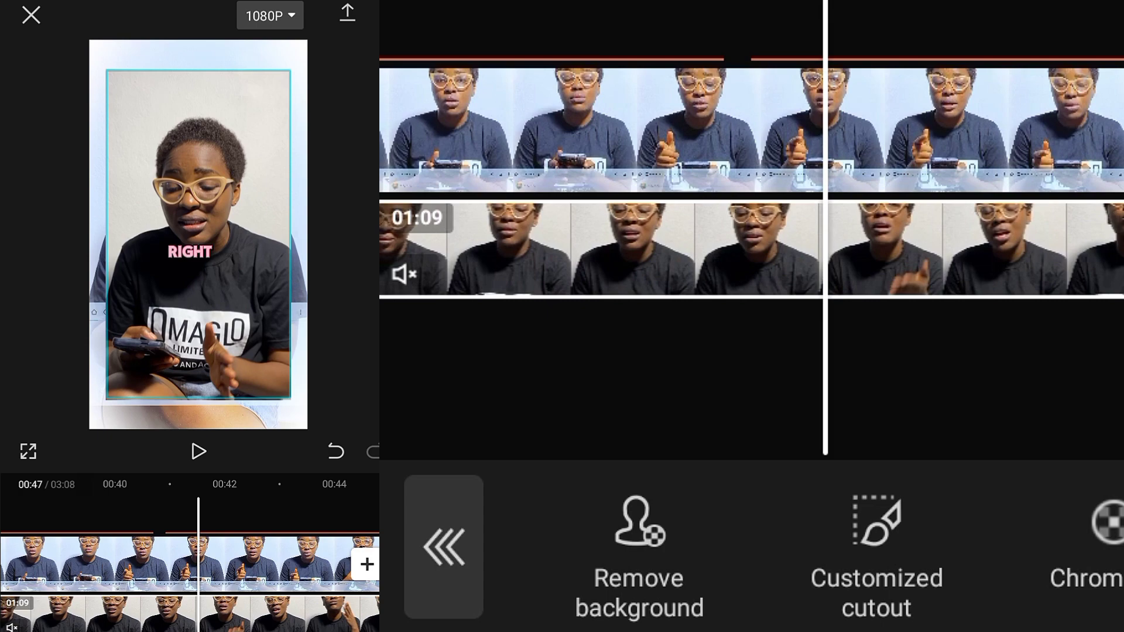
scroll(190, 562, "left", 3)
scroll(190, 562, "left", 3)
Step: Play the video from here and start background removal on the overlay clip
left_click(199, 452)
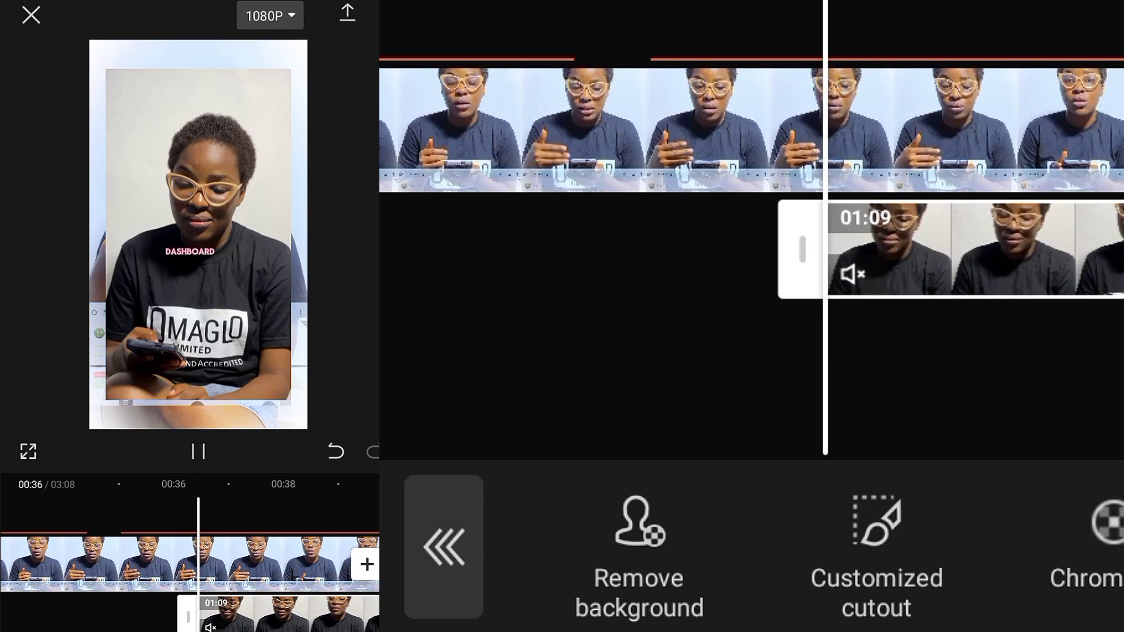
left_click(638, 554)
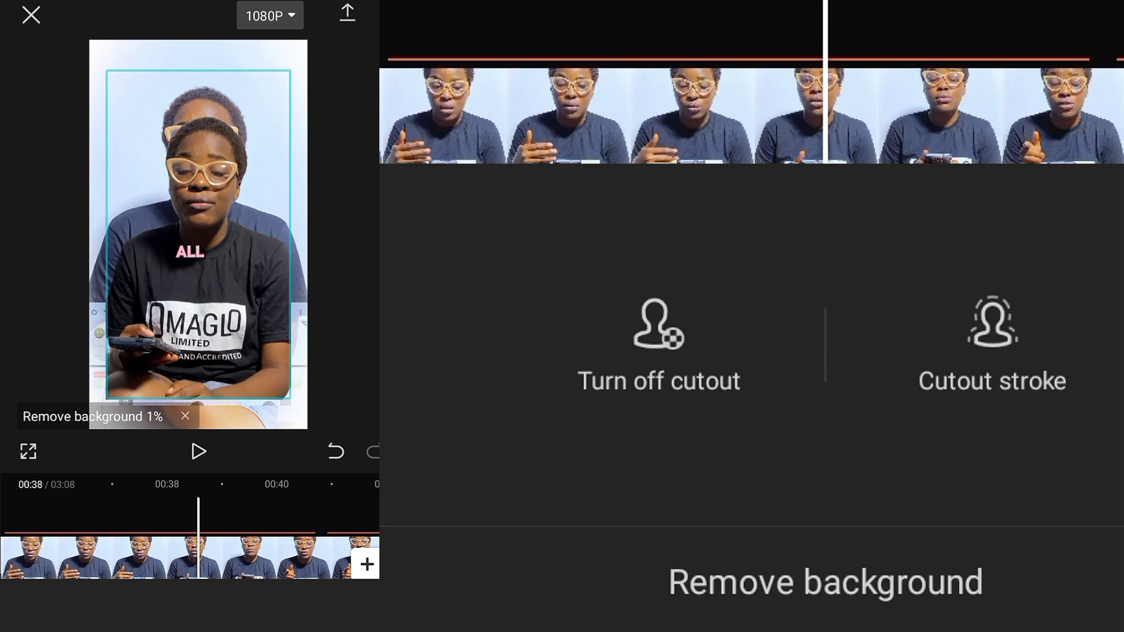
Step: Close the Remove background panel and enlarge the overlay clip to fill the frame
key("Escape")
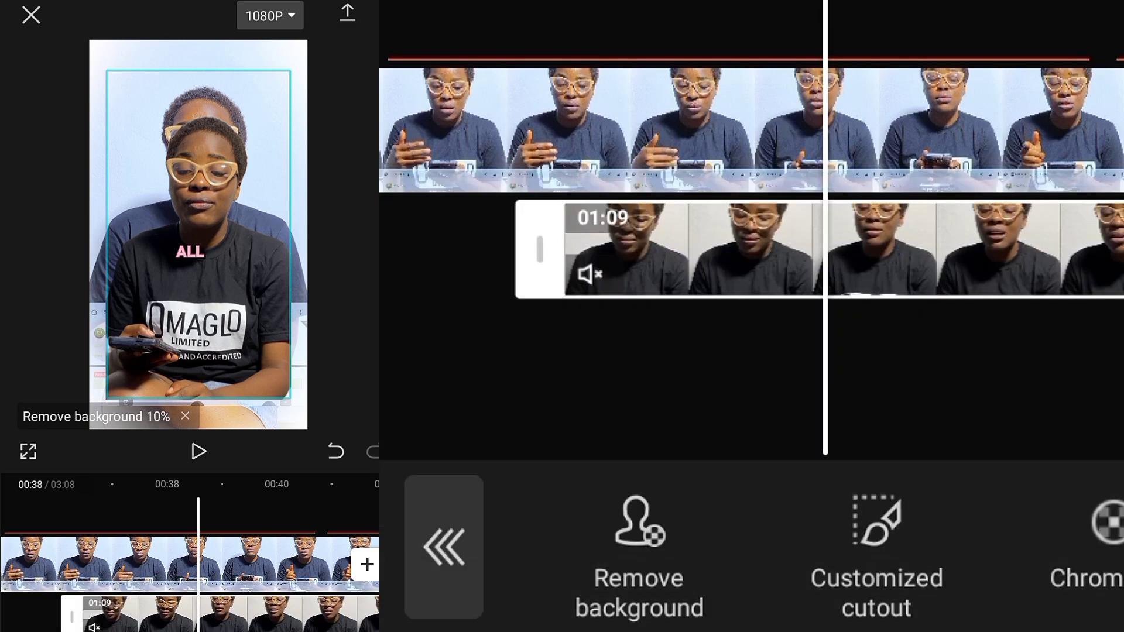
left_click_drag(808, 342, 1028, 349)
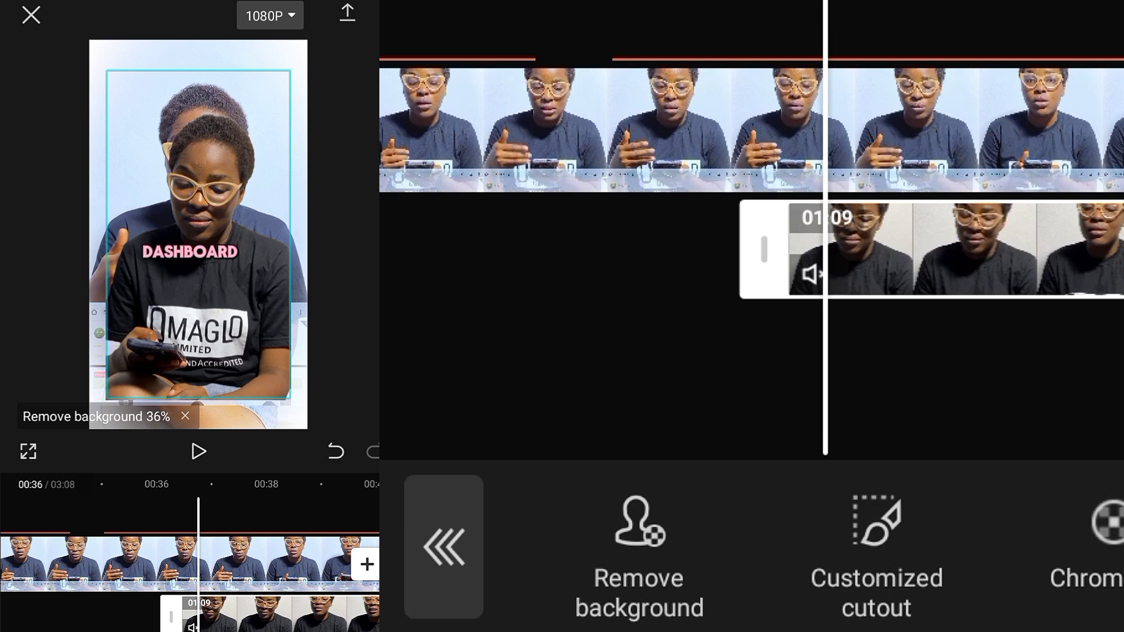
mouse_move(224, 123)
left_mouse_down()
mouse_move(294, 61)
mouse_move(293, 100)
mouse_move(319, 135)
mouse_move(314, 210)
left_mouse_up()
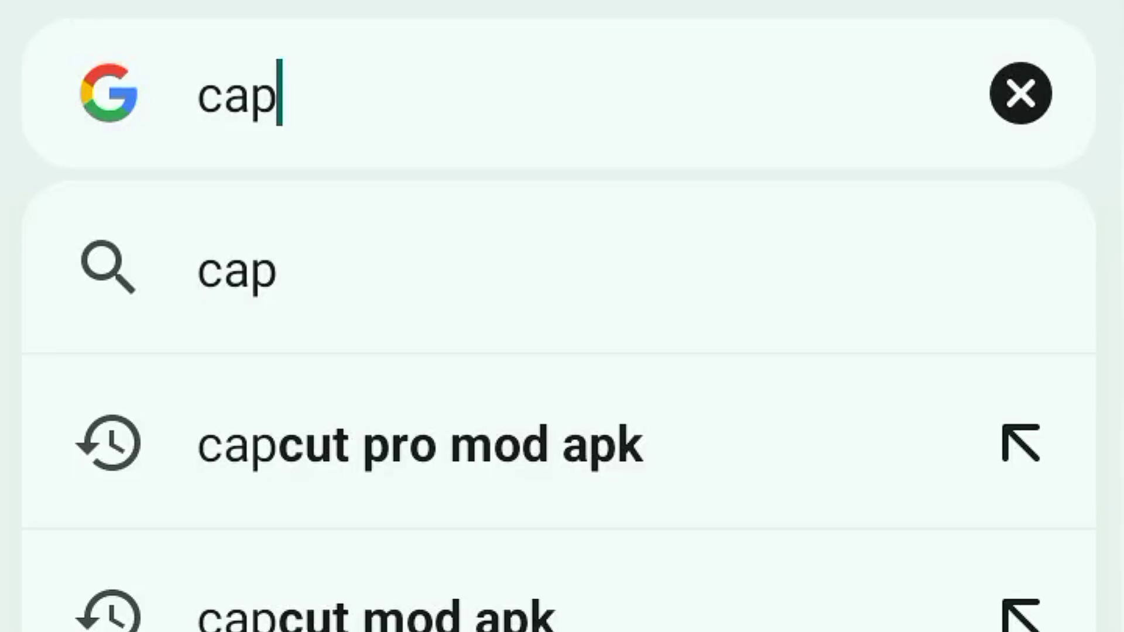
type("cut")
Step: Search Google for 'capcut pro mod apk' using the suggestion
left_click(788, 457)
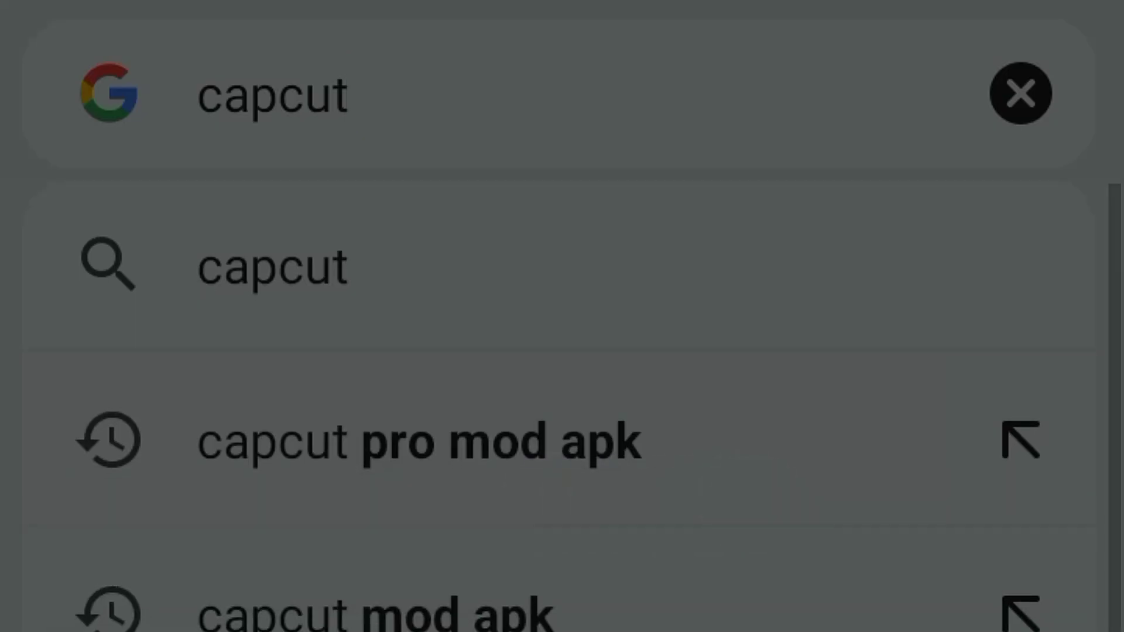
key("Escape")
left_click(706, 461)
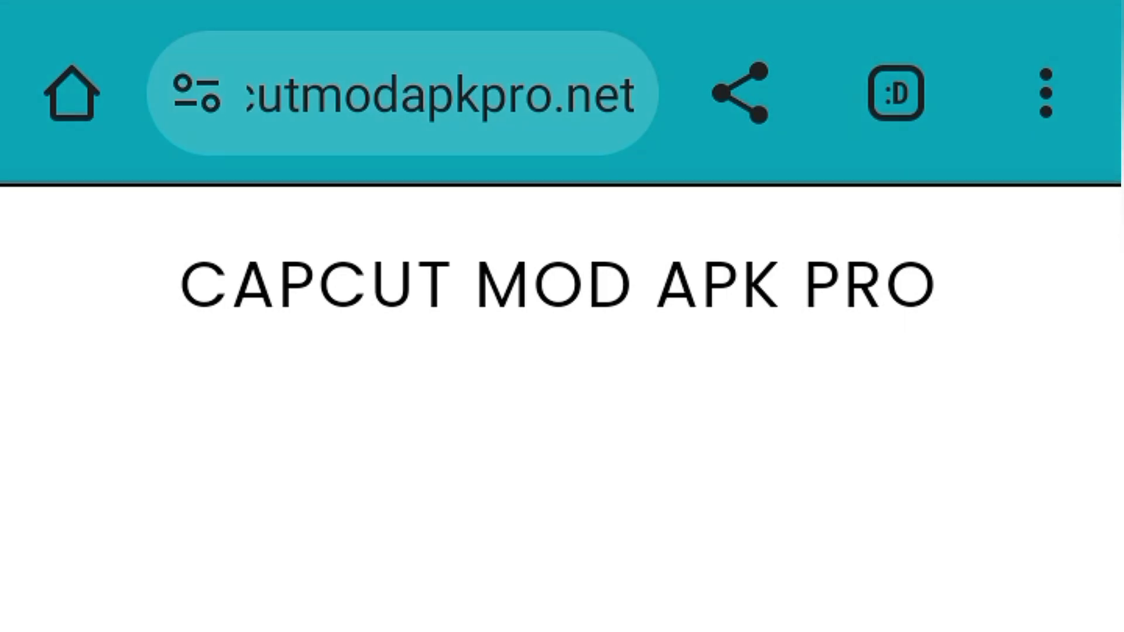
scroll(562, 352, "down", 5)
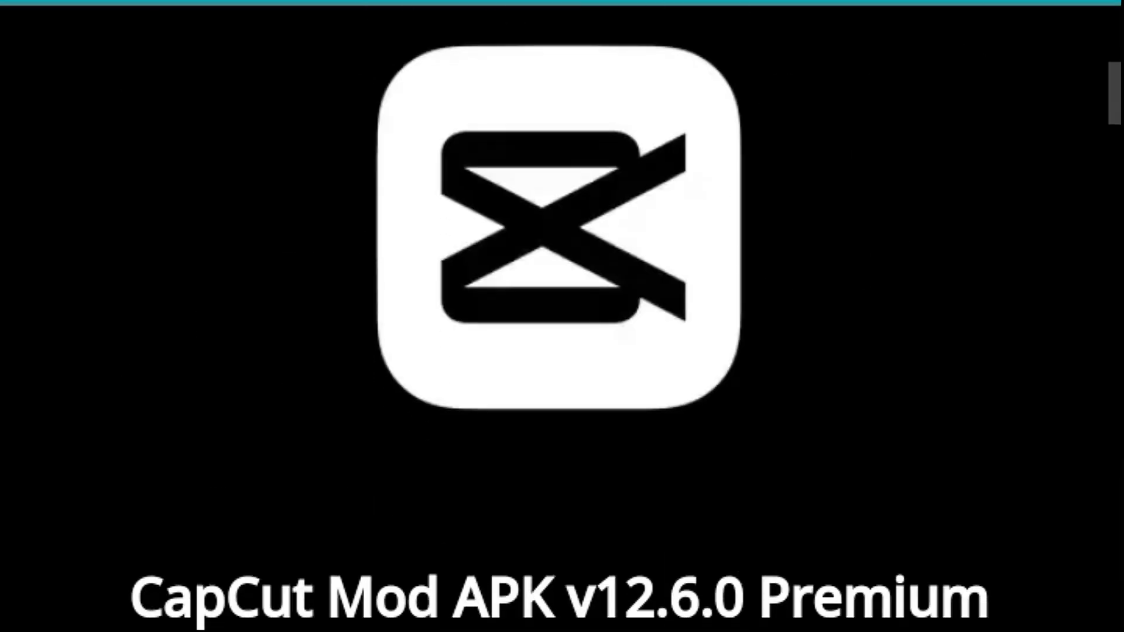
scroll(563, 352, "down", 3)
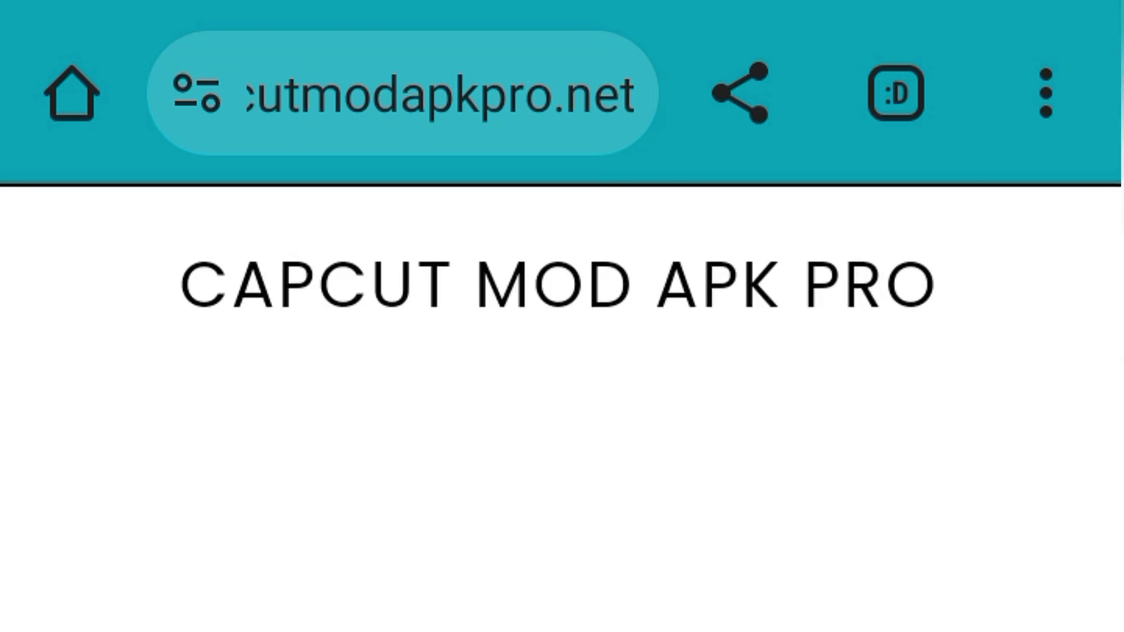
scroll(562, 404, "down", 5)
scroll(563, 404, "down", 5)
scroll(562, 405, "down", 5)
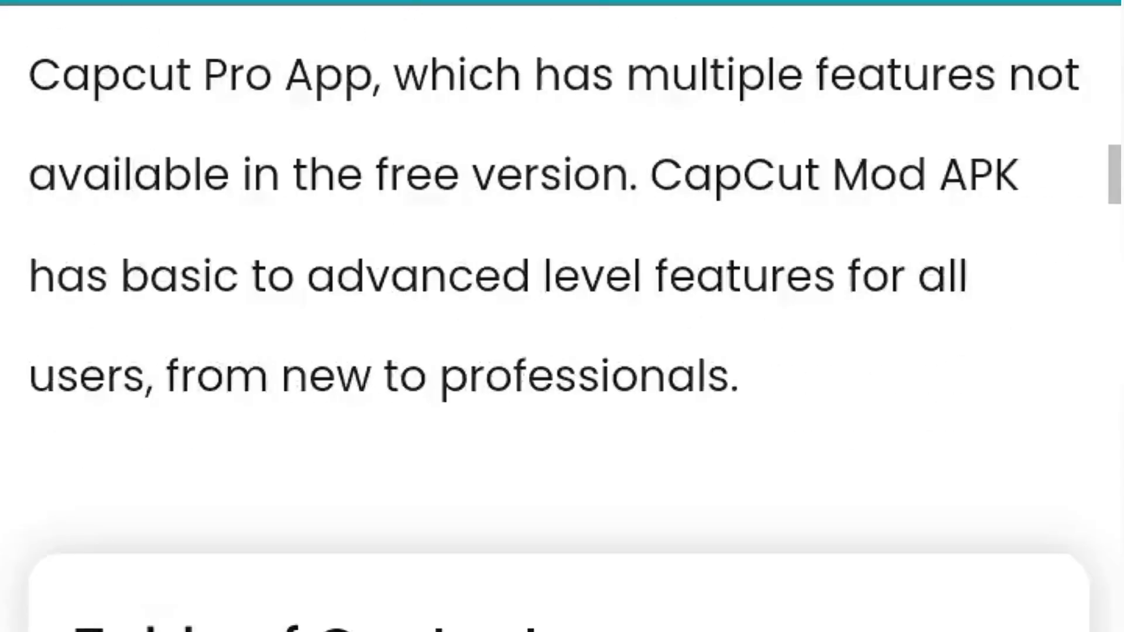
scroll(562, 405, "down", 5)
scroll(562, 404, "down", 5)
scroll(562, 404, "down", 5)
scroll(562, 405, "down", 5)
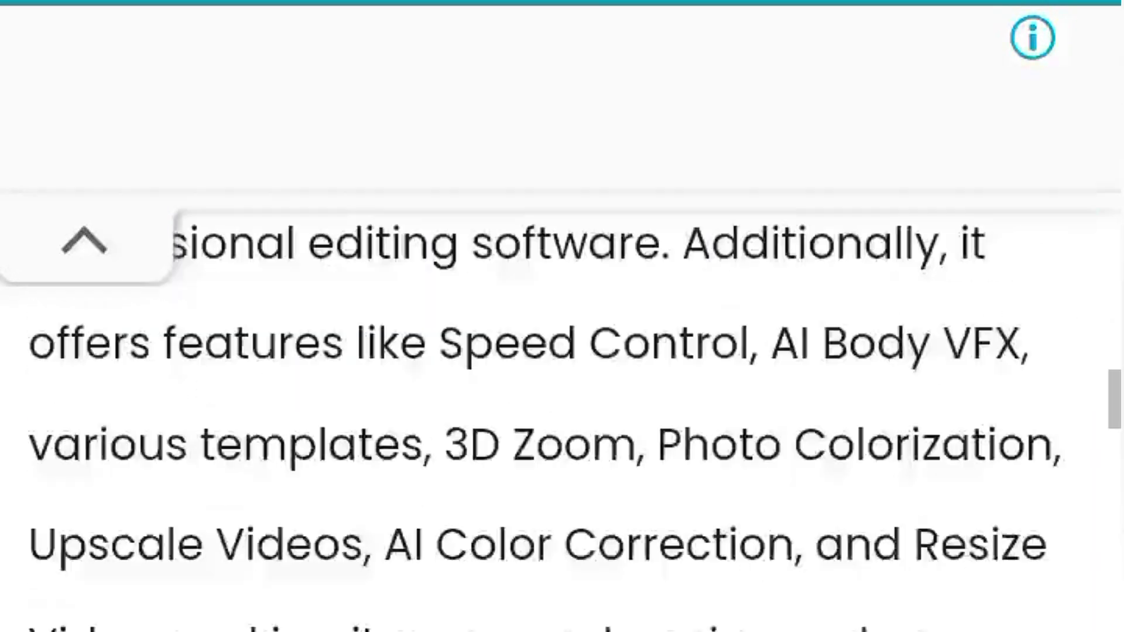
scroll(562, 404, "down", 5)
scroll(562, 404, "down", 2)
scroll(562, 404, "up", 2)
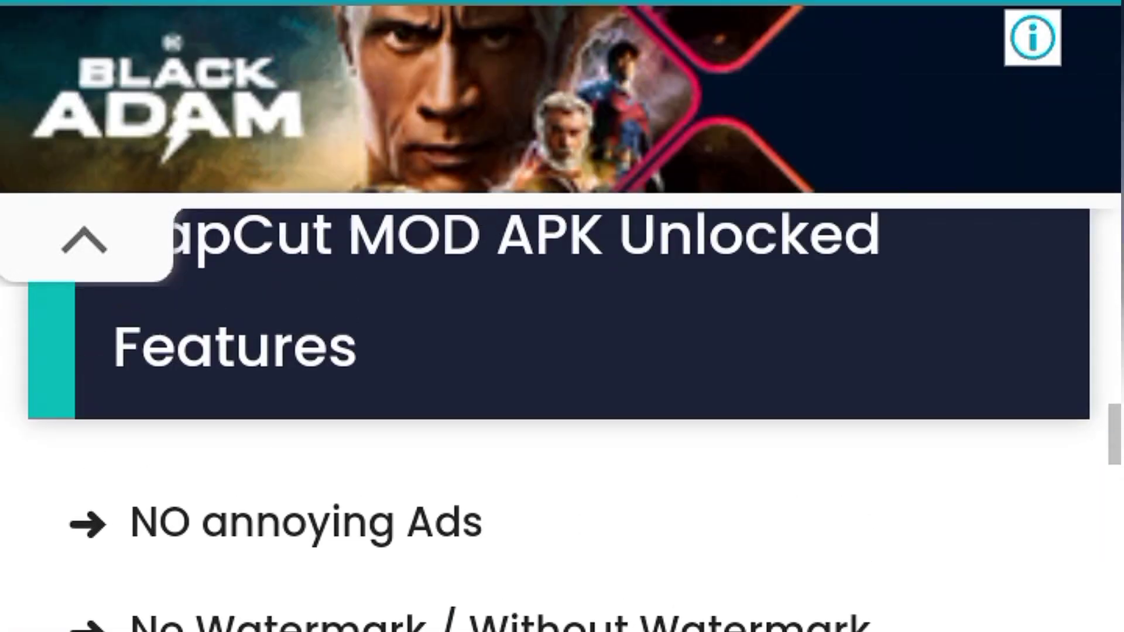
scroll(562, 404, "down", 5)
scroll(562, 404, "down", 1)
scroll(562, 404, "down", 5)
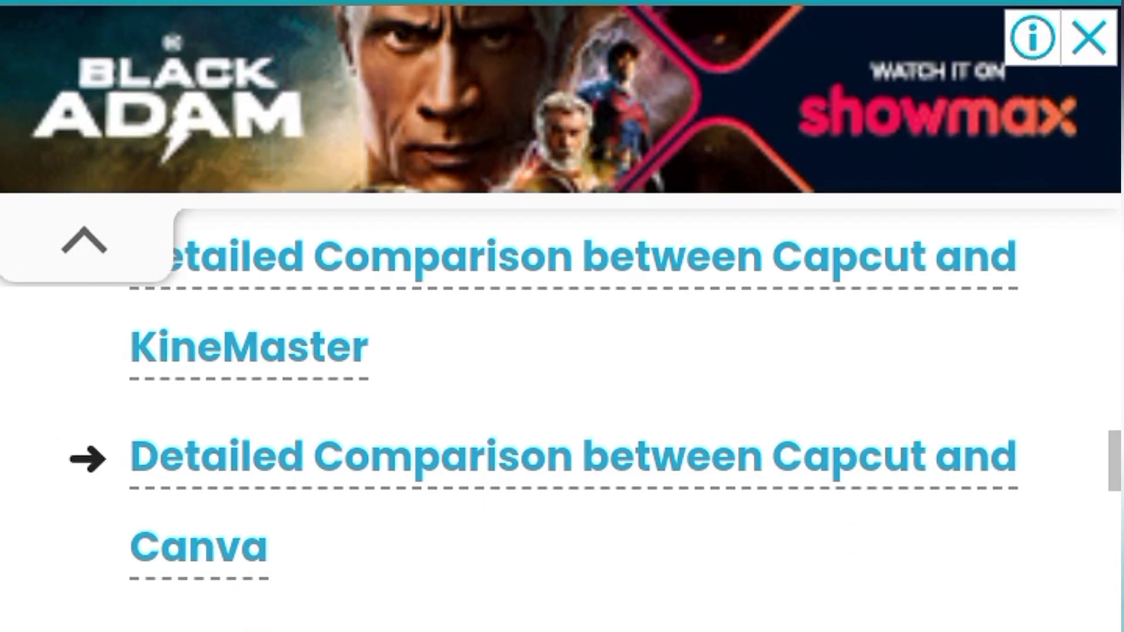
scroll(562, 404, "down", 2)
scroll(562, 404, "down", 5)
scroll(562, 405, "down", 5)
scroll(562, 404, "down", 5)
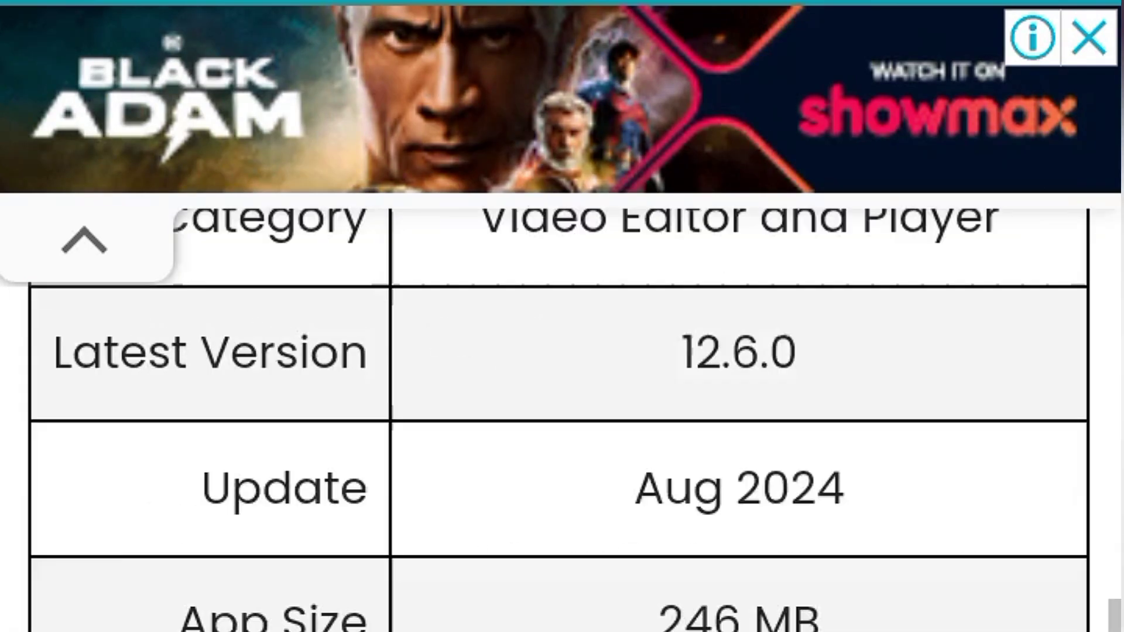
scroll(562, 404, "down", 5)
scroll(562, 404, "up", 1)
scroll(563, 404, "up", 3)
scroll(562, 404, "up", 2)
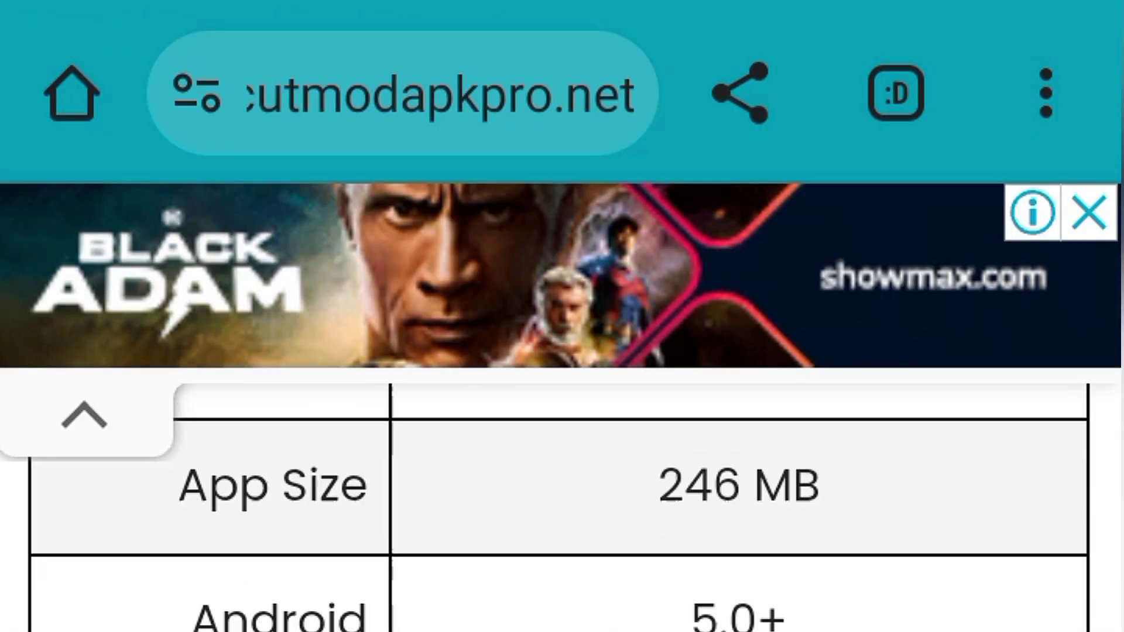
scroll(562, 404, "up", 5)
scroll(562, 404, "up", 2)
scroll(563, 404, "up", 3)
scroll(562, 404, "up", 5)
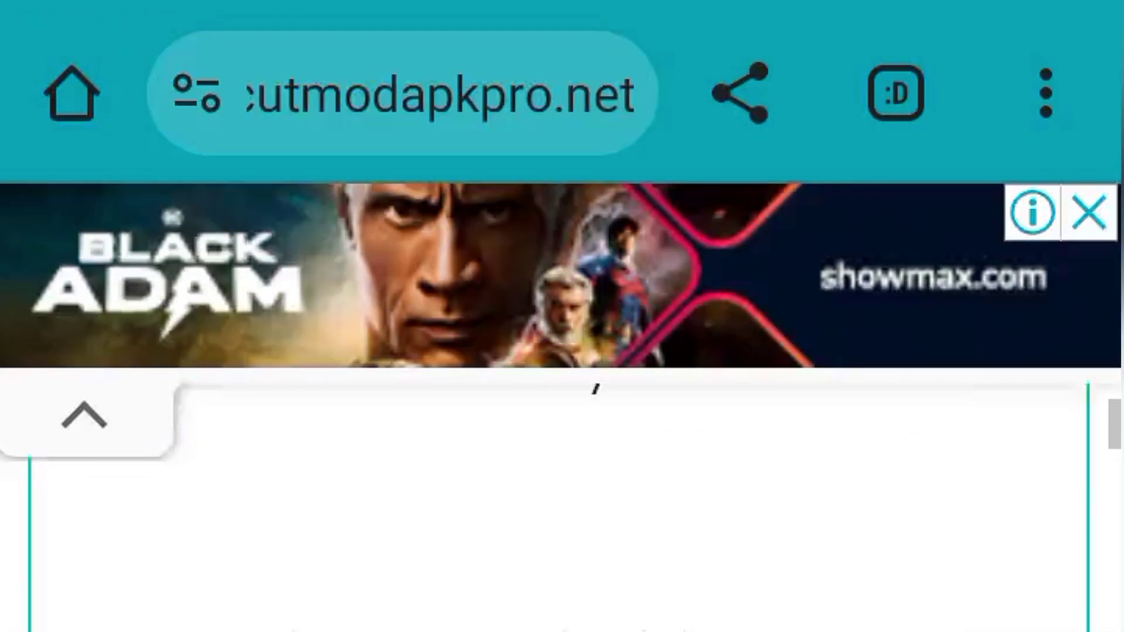
scroll(562, 404, "up", 5)
scroll(563, 404, "up", 2)
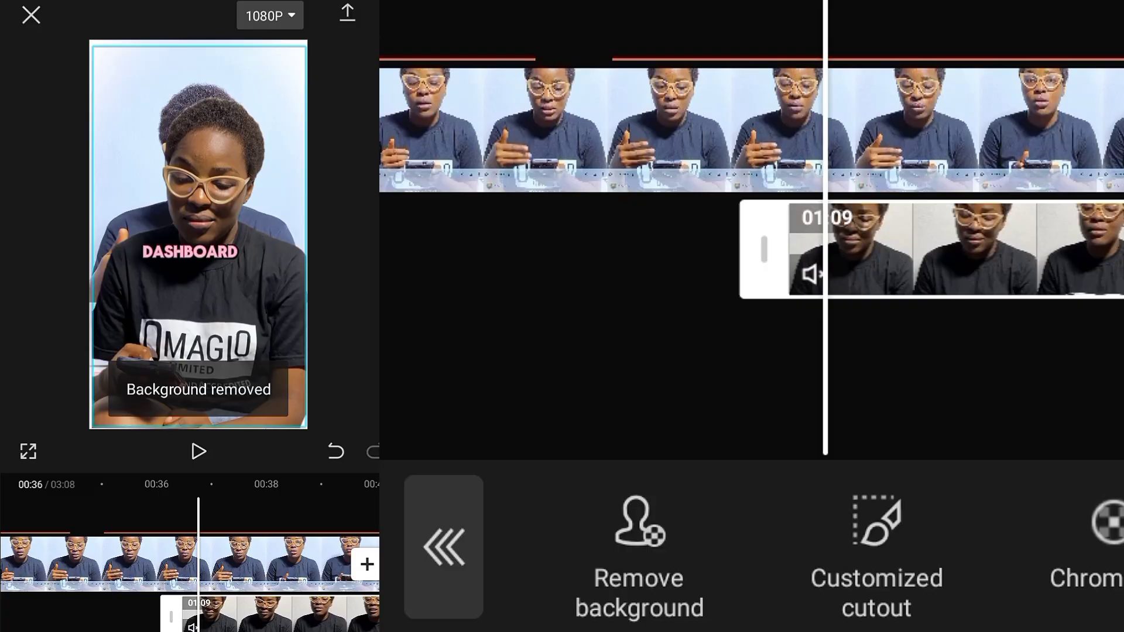
Step: Shrink the background-removed overlay, tuck it into the bottom-left corner, and play it back
left_click_drag(220, 389, 239, 369)
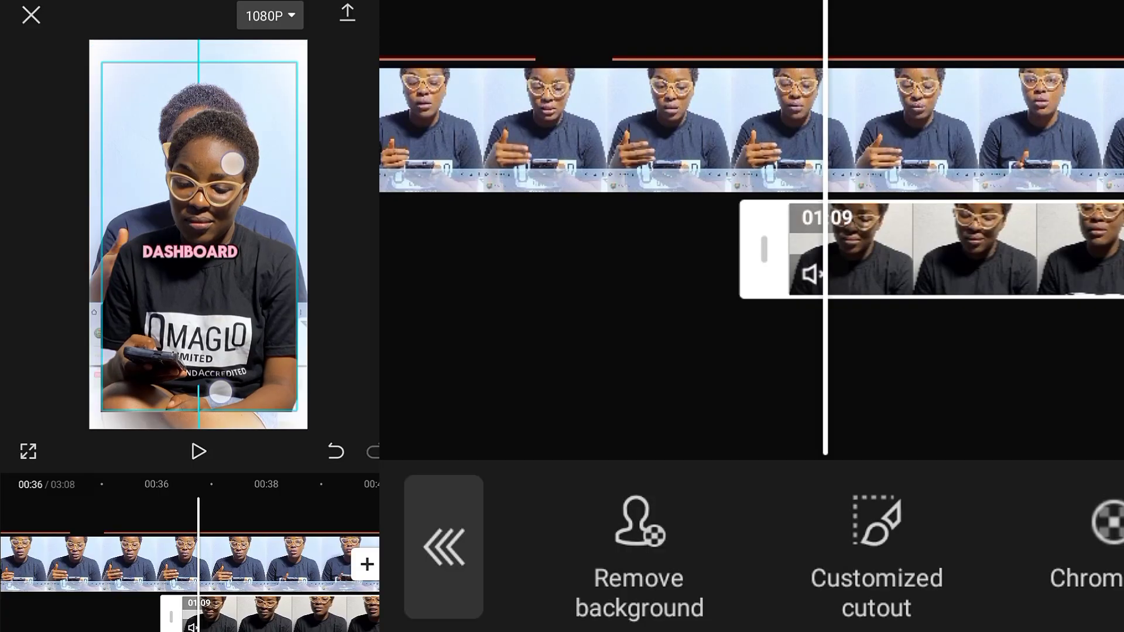
left_click_drag(219, 317, 183, 418)
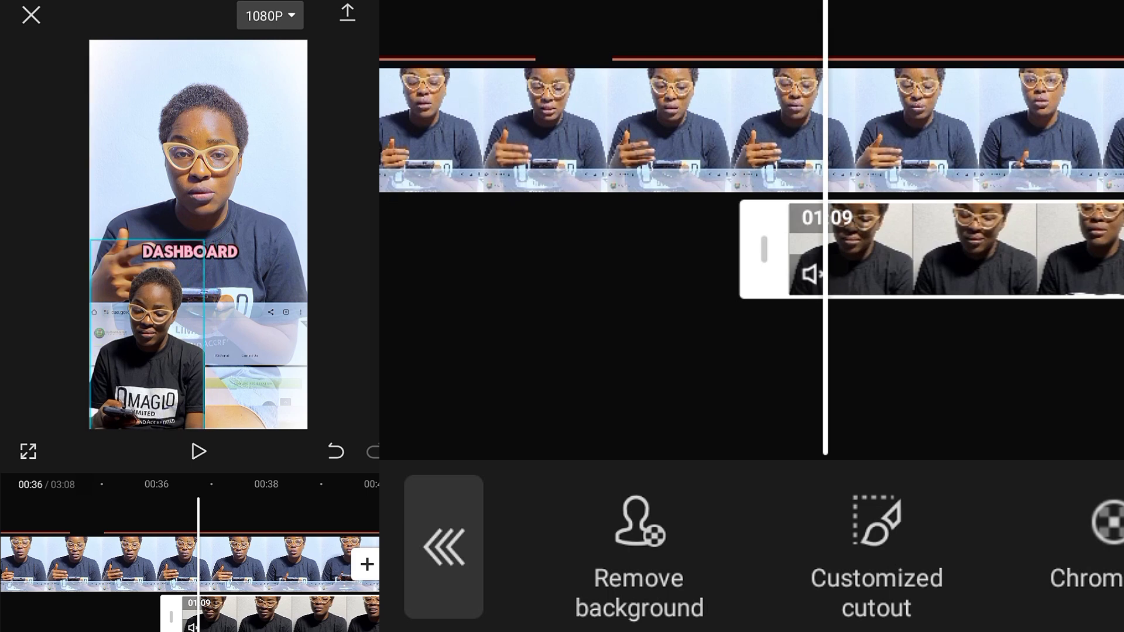
left_click_drag(182, 417, 158, 393)
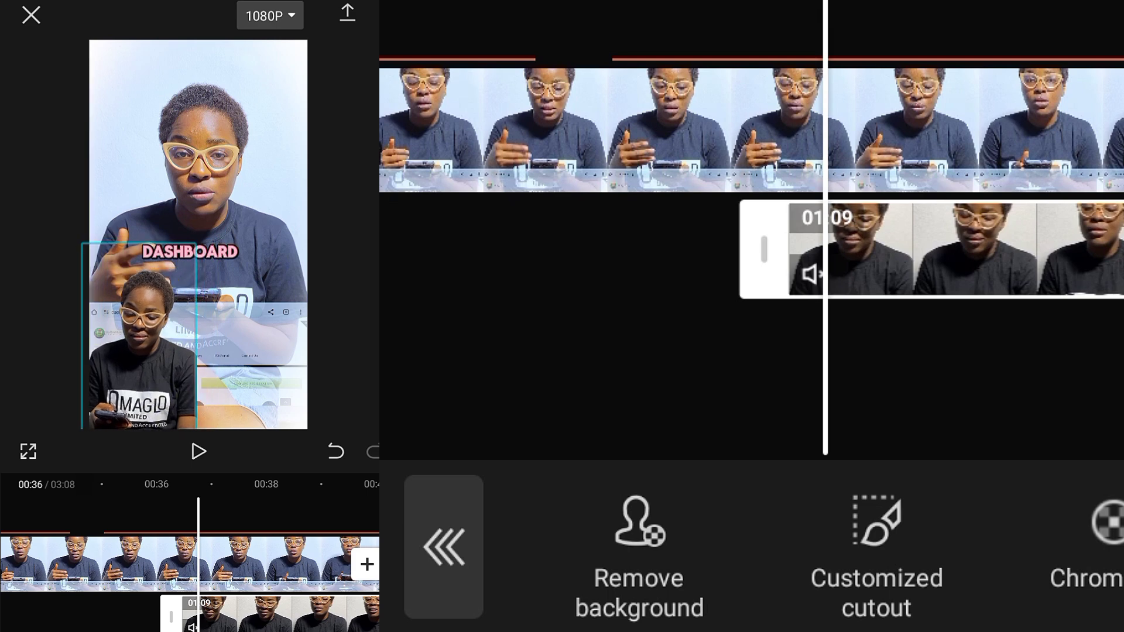
left_click(198, 452)
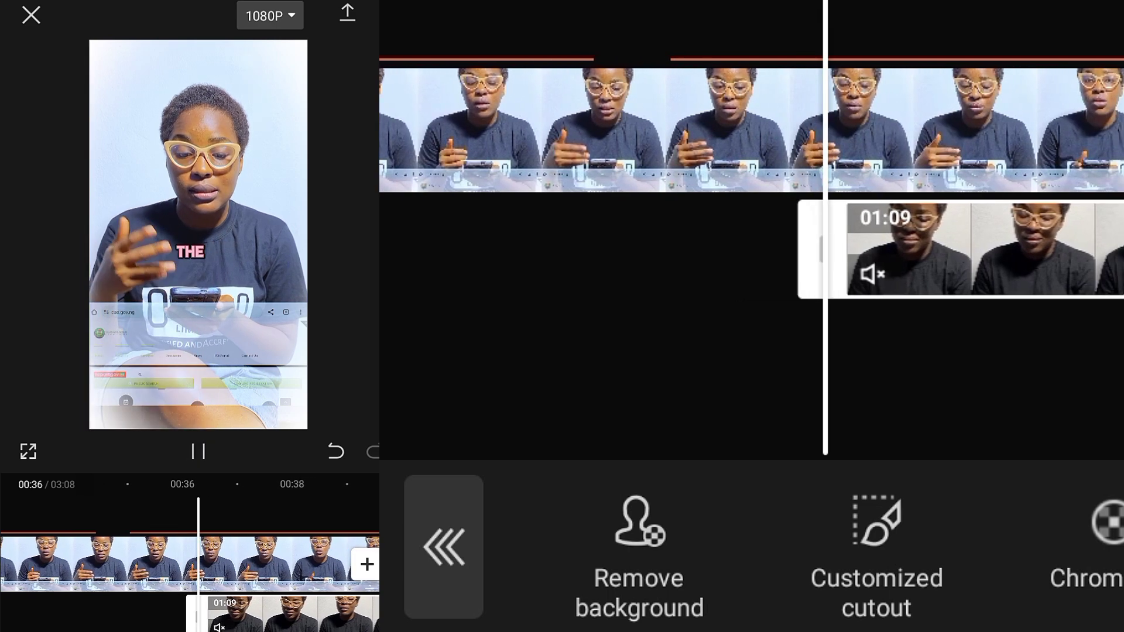